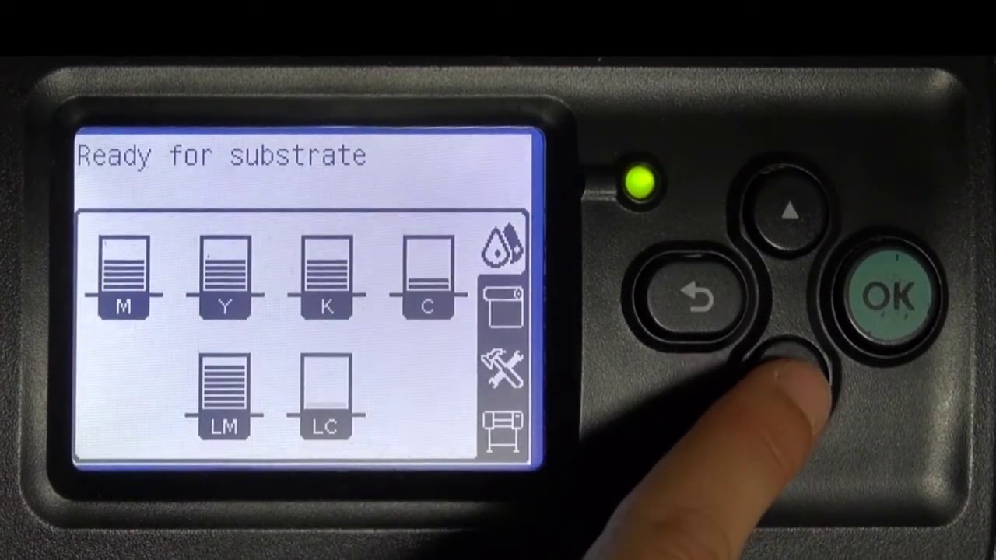
{"action": "key", "text": "Down"}
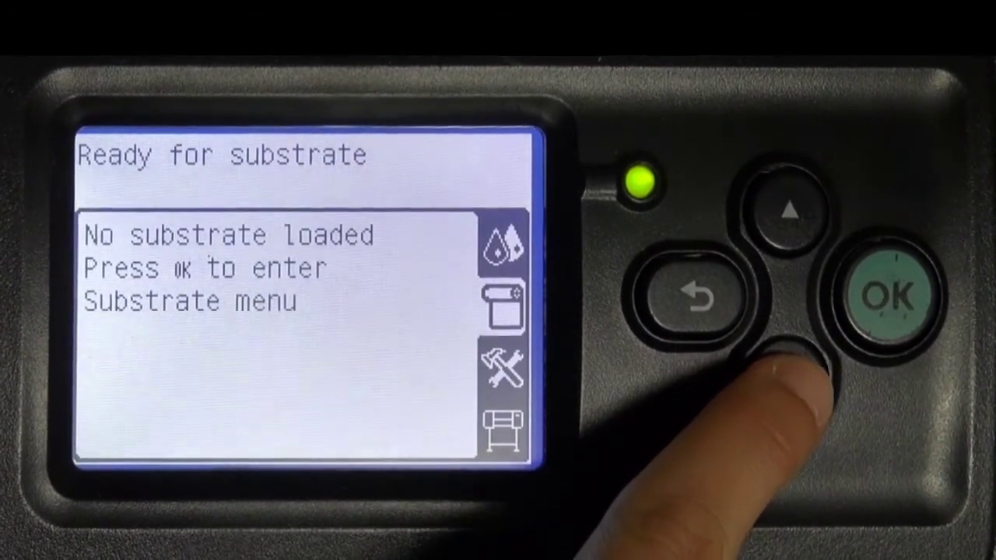
{"action": "key", "text": "Down"}
{"action": "key", "text": "Down"}
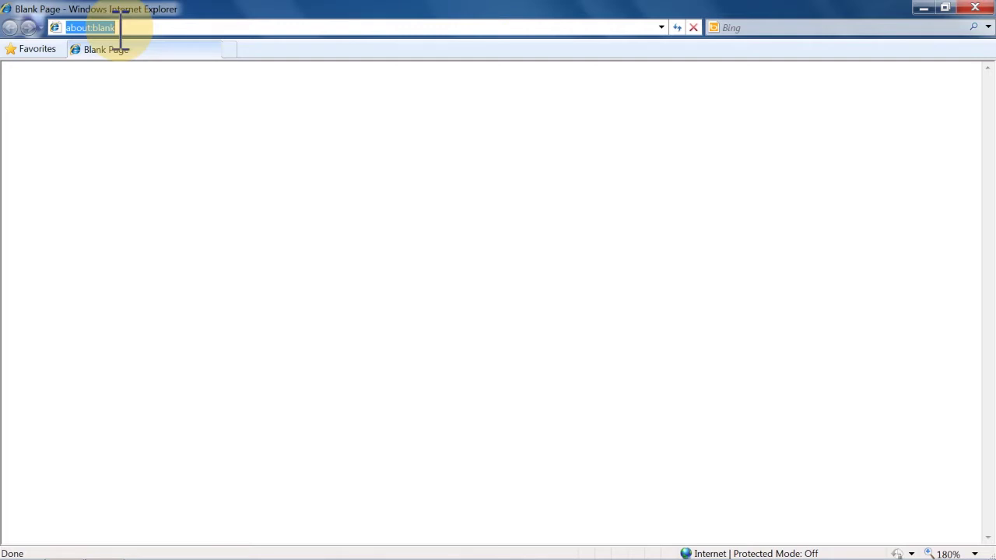
Open the printer's embedded web server at 15.196.12.95
{"action": "type", "text": "15.196."}
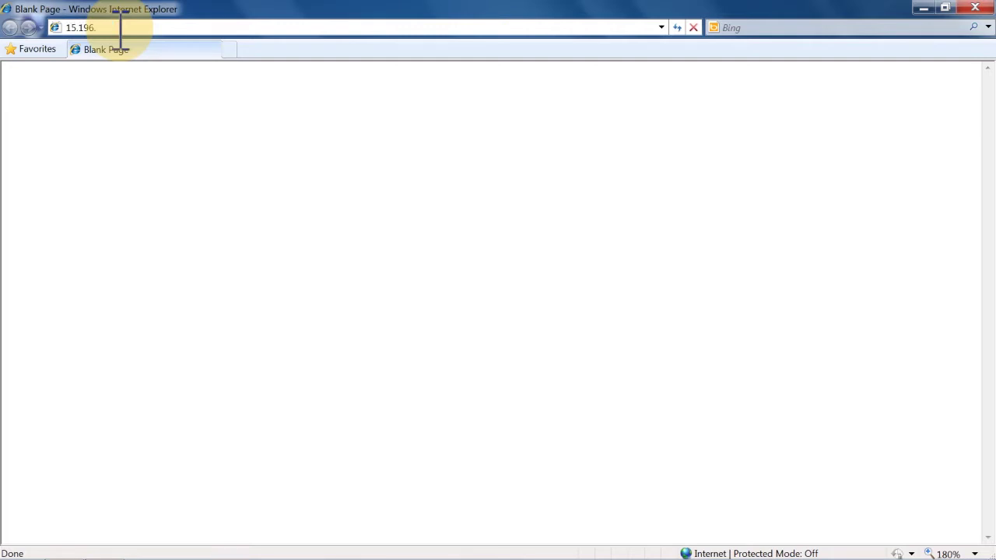
{"action": "type", "text": "12.95"}
{"action": "key", "text": "Return"}
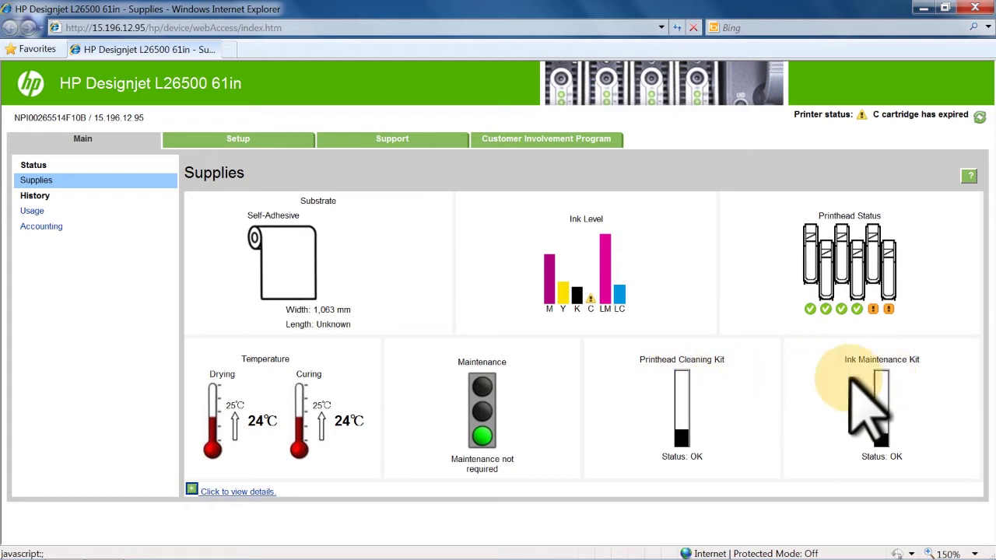
Expand the supplies details and look through the substrate, ink and printhead information
{"action": "left_click", "coordinate": [192, 489]}
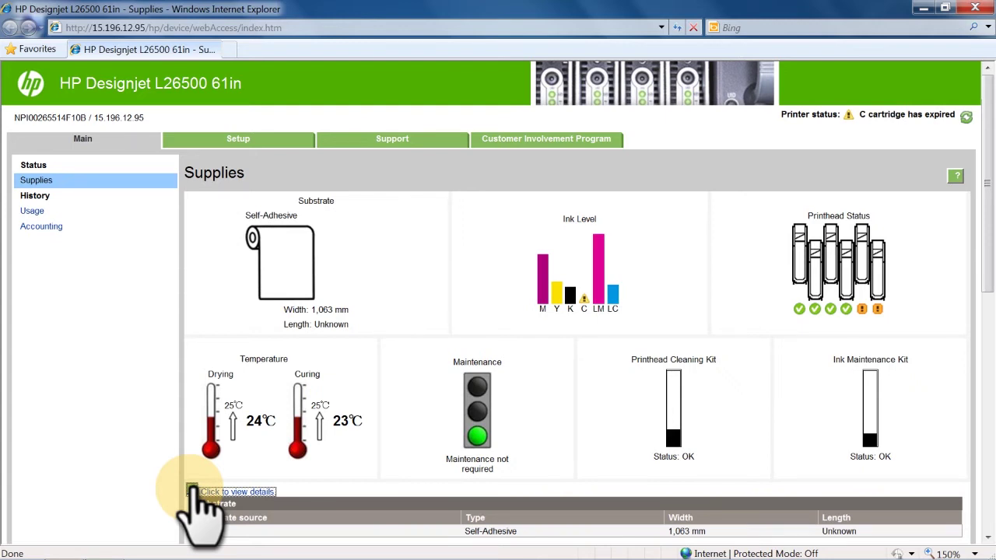
{"action": "left_click_drag", "start_coordinate": [985, 224], "coordinate": [983, 192]}
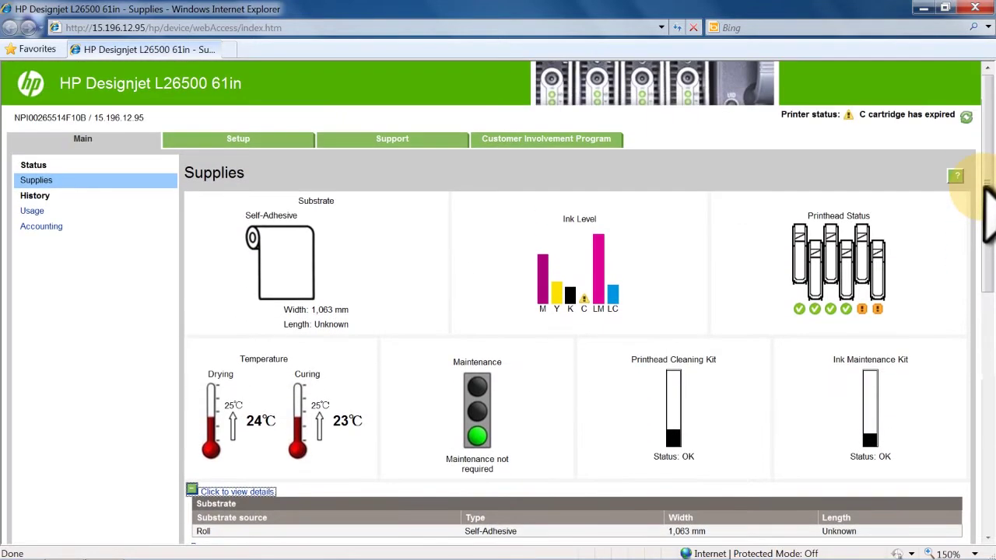
View the printer's usage history and the cost assignments in its job accounting
{"action": "left_click", "coordinate": [32, 212]}
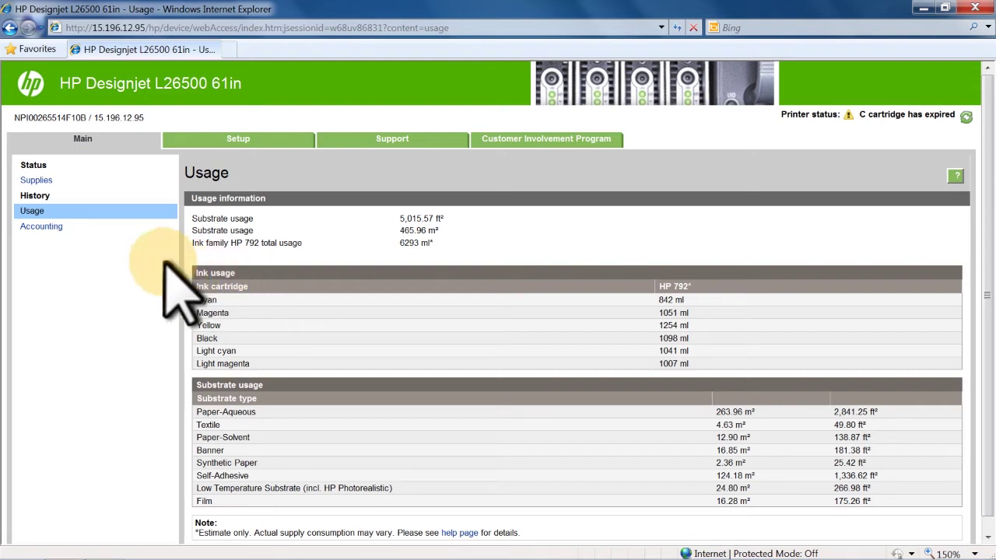
{"action": "left_click", "coordinate": [53, 231]}
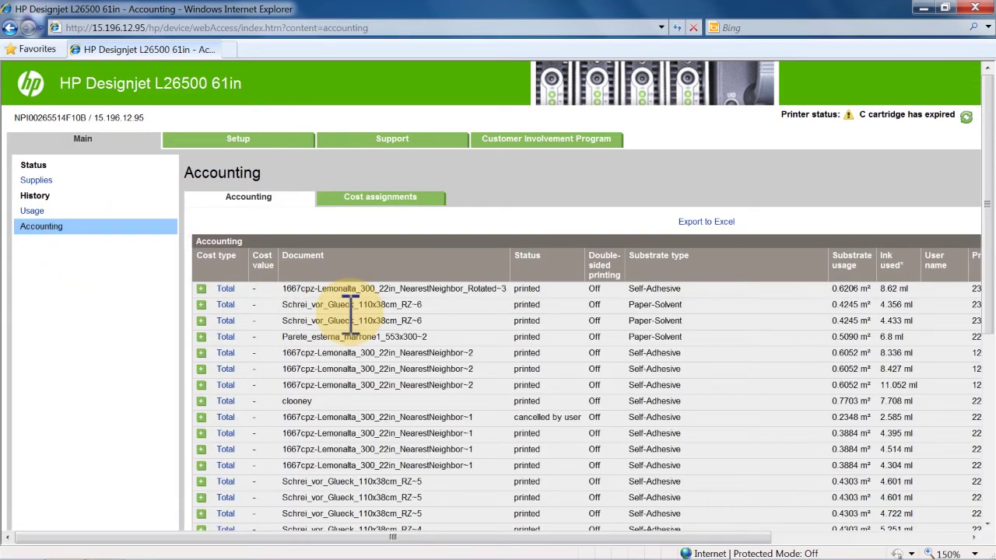
{"action": "left_click", "coordinate": [400, 205]}
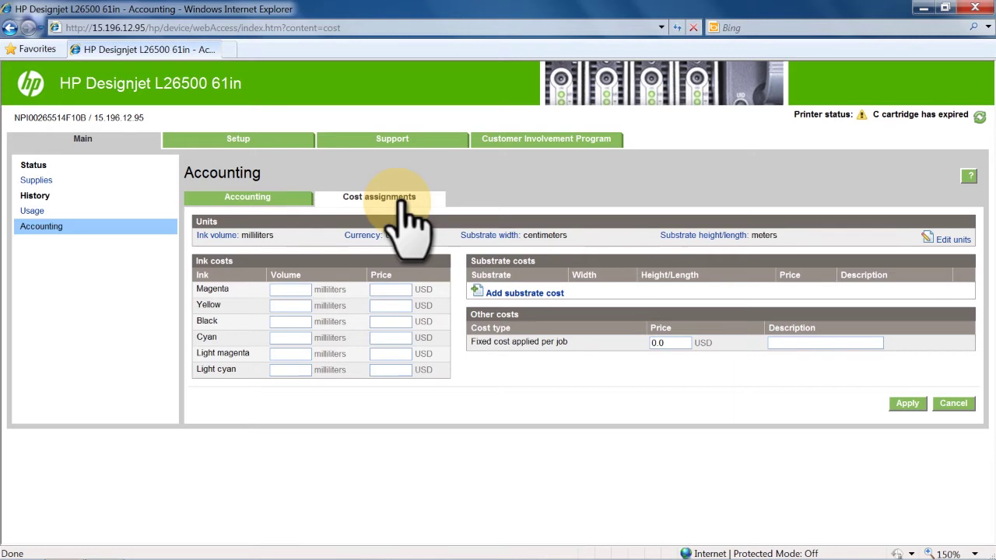
Open the printer's firmware update page and continue through its HP Graphic Arts portal link to the online support site
{"action": "left_click", "coordinate": [263, 144]}
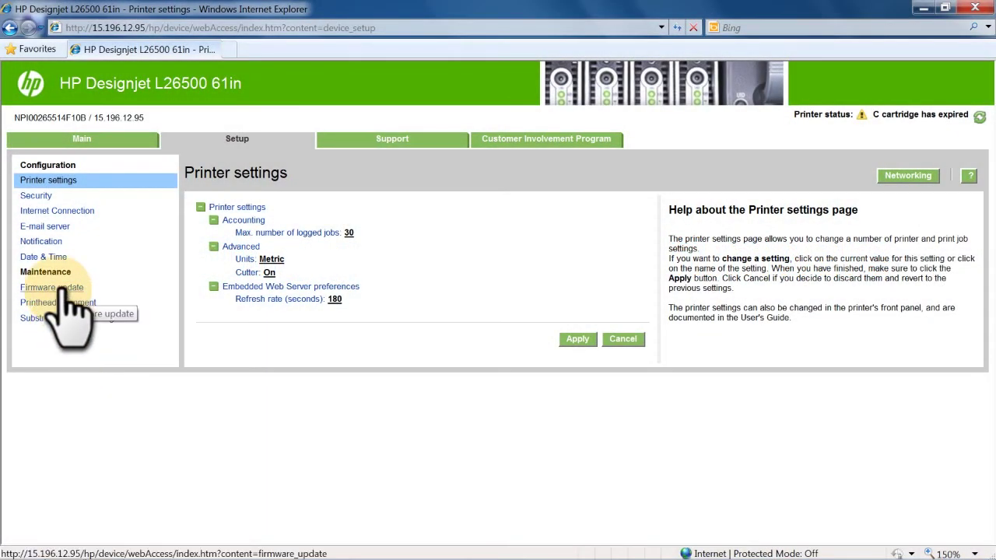
{"action": "left_click", "coordinate": [65, 294]}
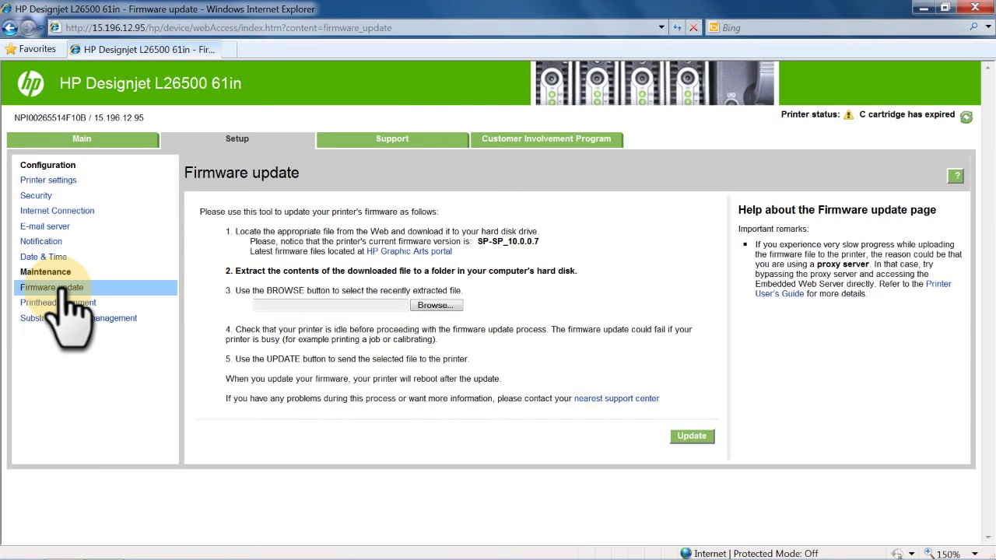
{"action": "left_click", "coordinate": [409, 252]}
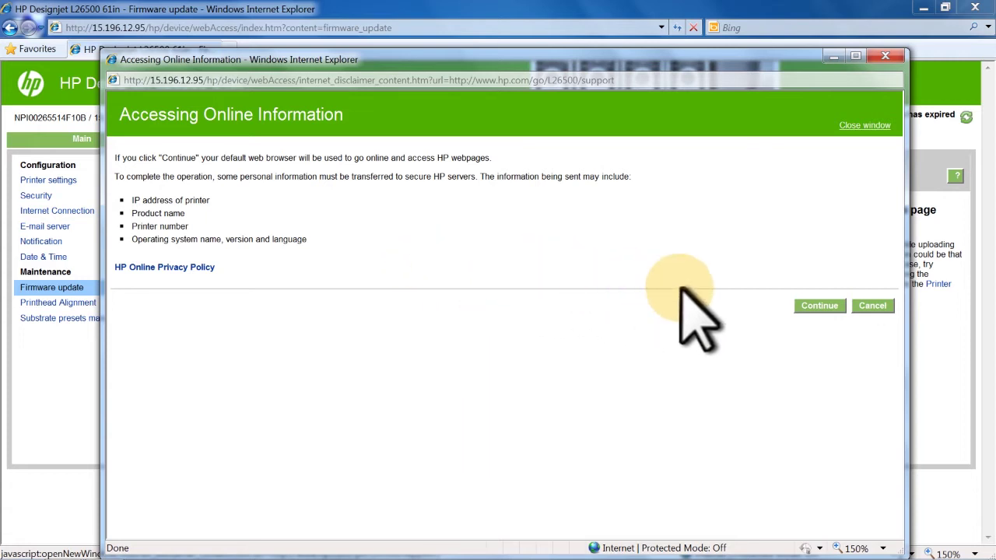
{"action": "left_click", "coordinate": [829, 308]}
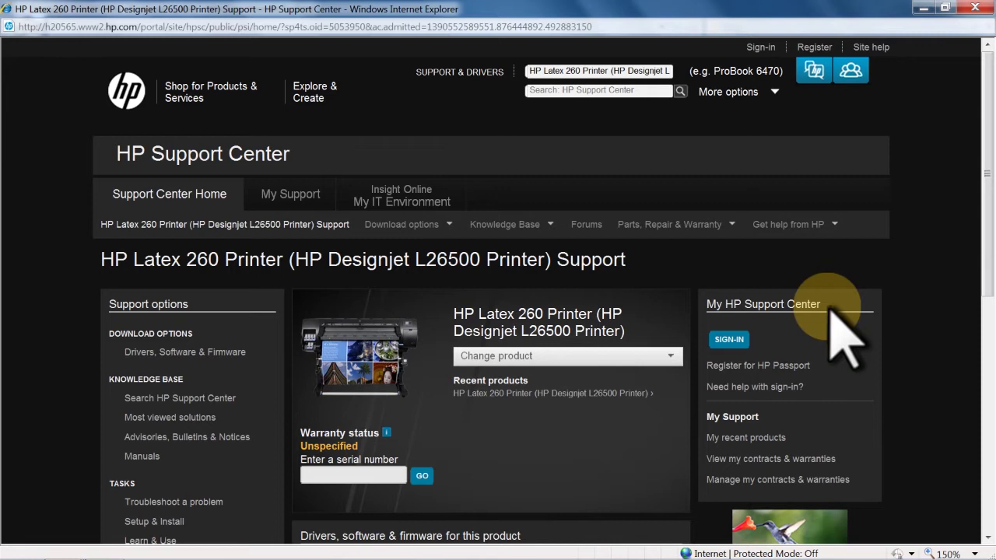
Find the drivers, software and firmware downloads for the HP Latex 260 61-in Printer (HP Designjet L26500 61-in Printer) on Microsoft Windows 7 (64-bit)
{"action": "mouse_move", "coordinate": [414, 225]}
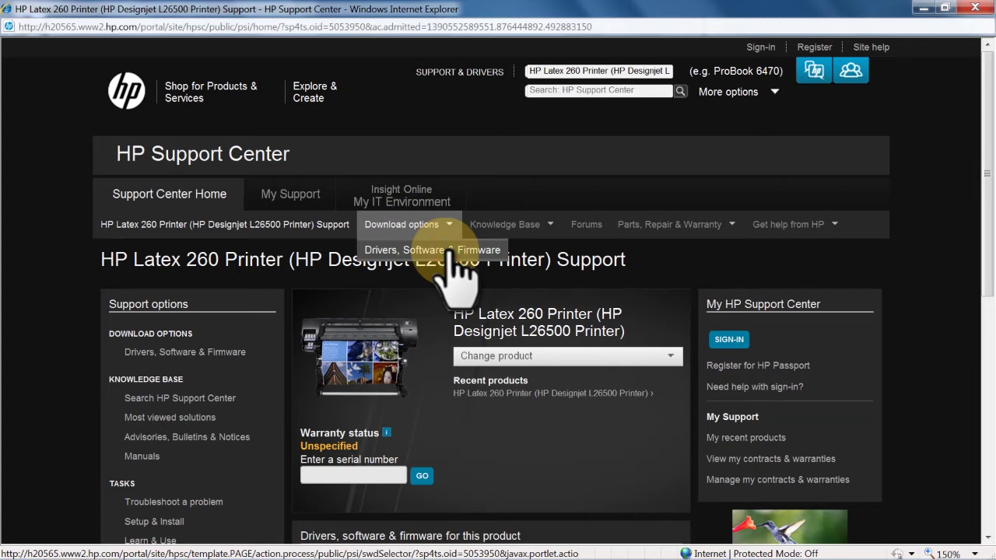
{"action": "left_click", "coordinate": [451, 249]}
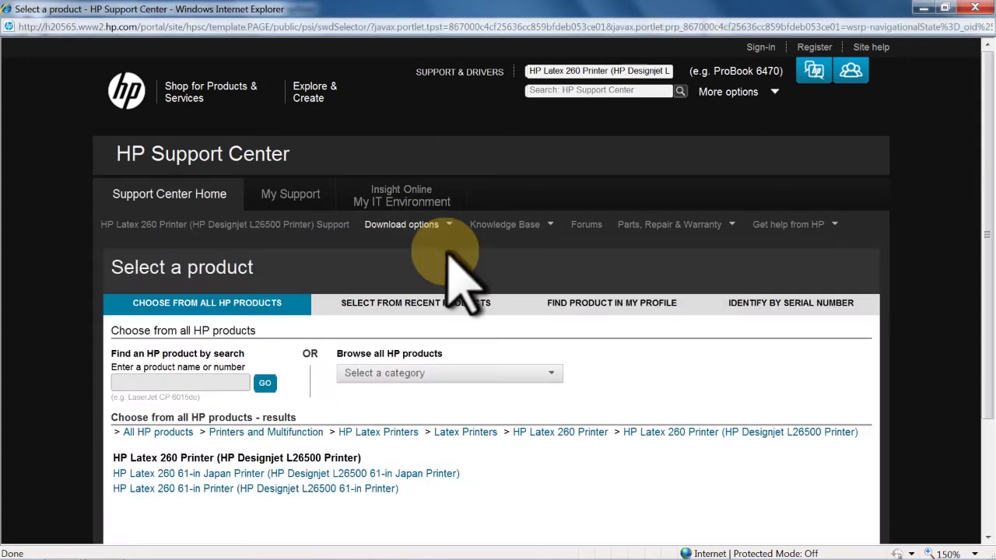
{"action": "left_click", "coordinate": [284, 490]}
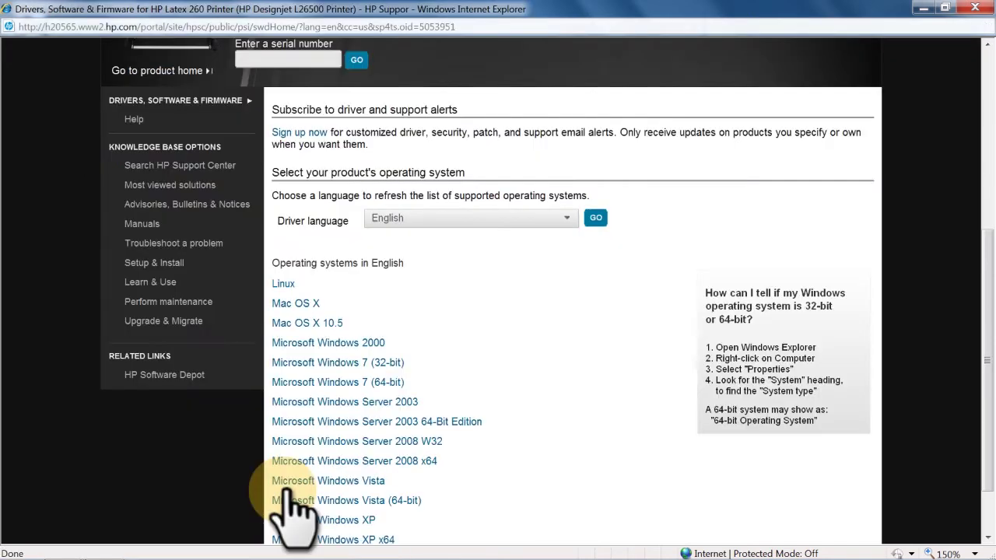
{"action": "left_click", "coordinate": [369, 382]}
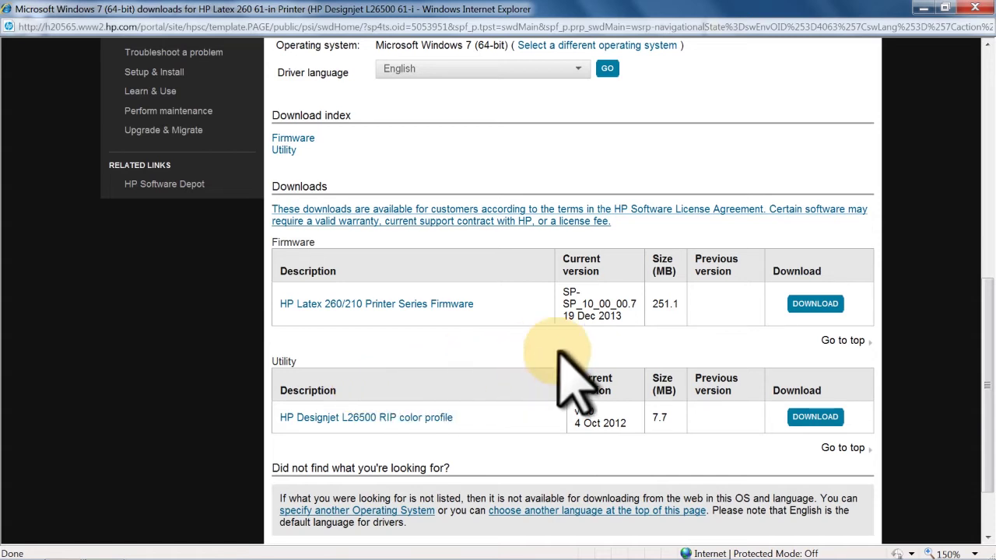
Download the HP Latex 260/210 Printer Series Firmware to the desktop as SP-SP_10_00_00.7_mvl40-x86-opt_B.signed.fmw, and close the support site
{"action": "left_click", "coordinate": [815, 304]}
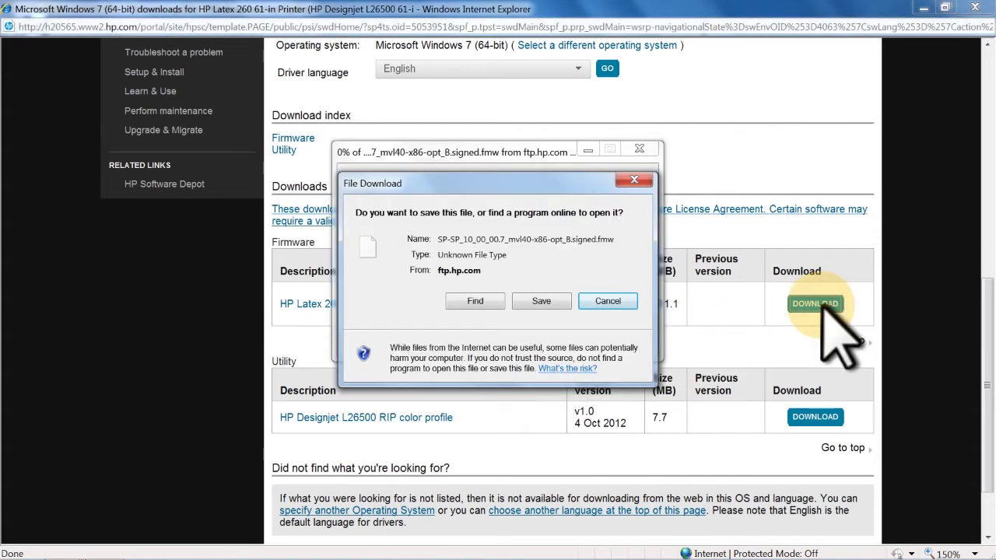
{"action": "left_click", "coordinate": [545, 300]}
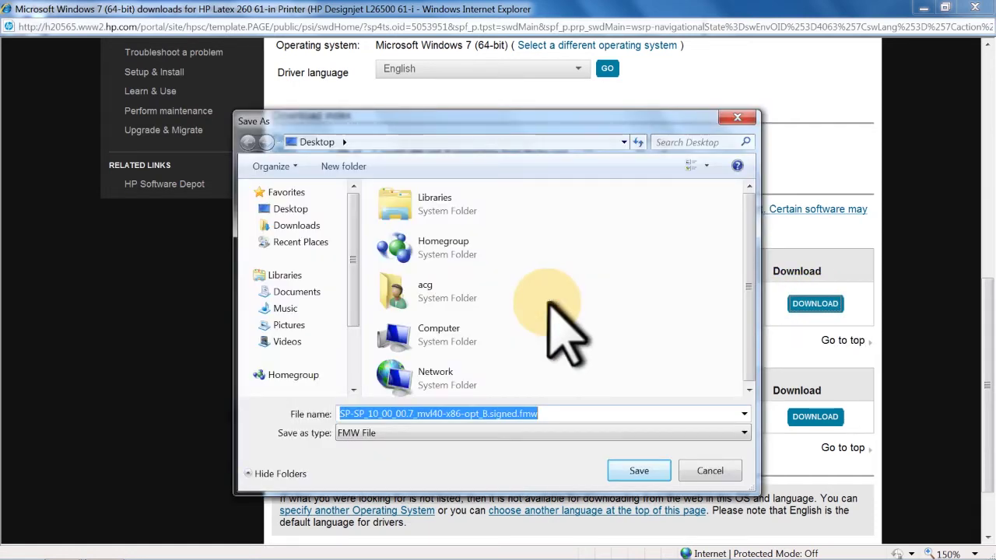
{"action": "left_click", "coordinate": [648, 466]}
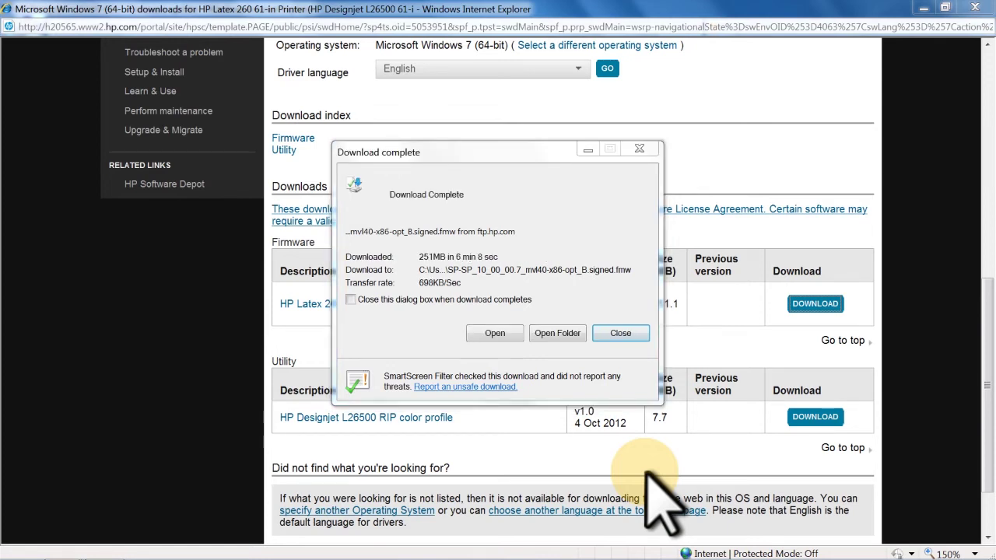
{"action": "left_click", "coordinate": [640, 150]}
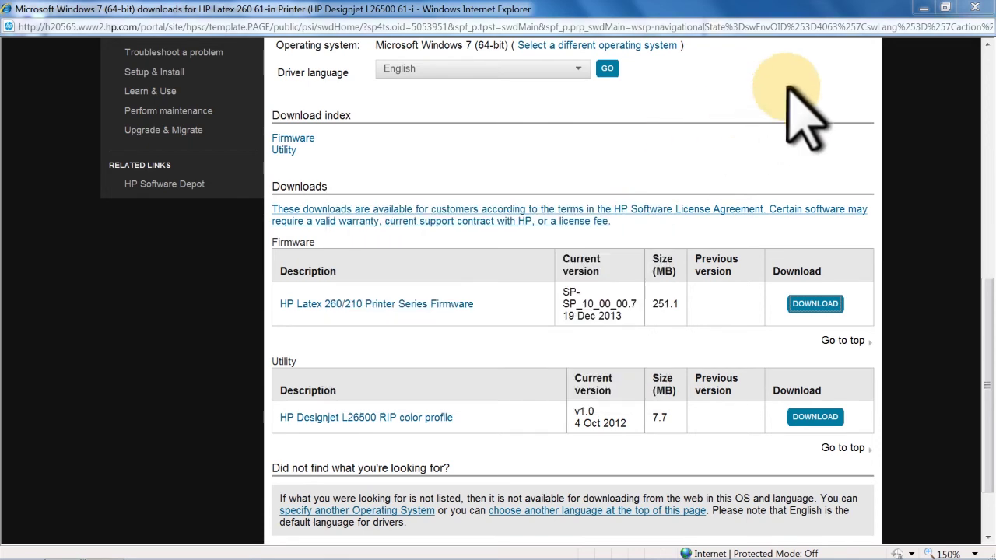
{"action": "left_click", "coordinate": [977, 9]}
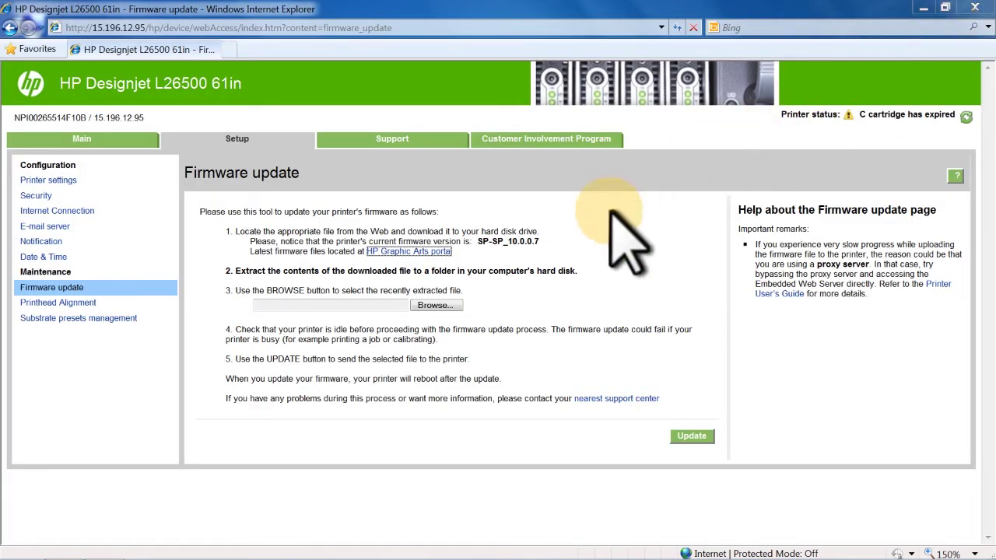
Choose SP-SP_10_00_00.7_mvl40-x86-opt_B.signed.fmw from the desktop as the firmware file and start the printer update
{"action": "left_click", "coordinate": [441, 306]}
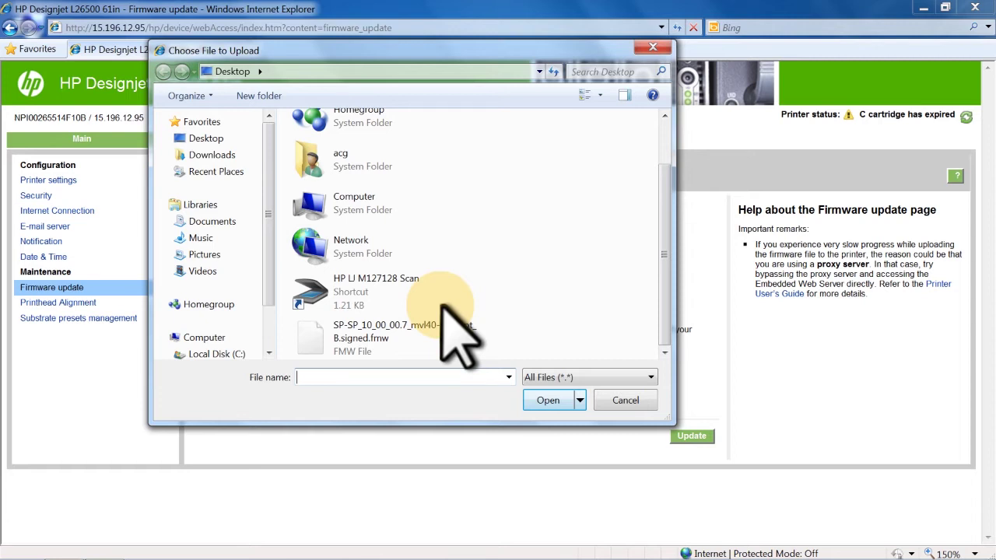
{"action": "left_click", "coordinate": [357, 344]}
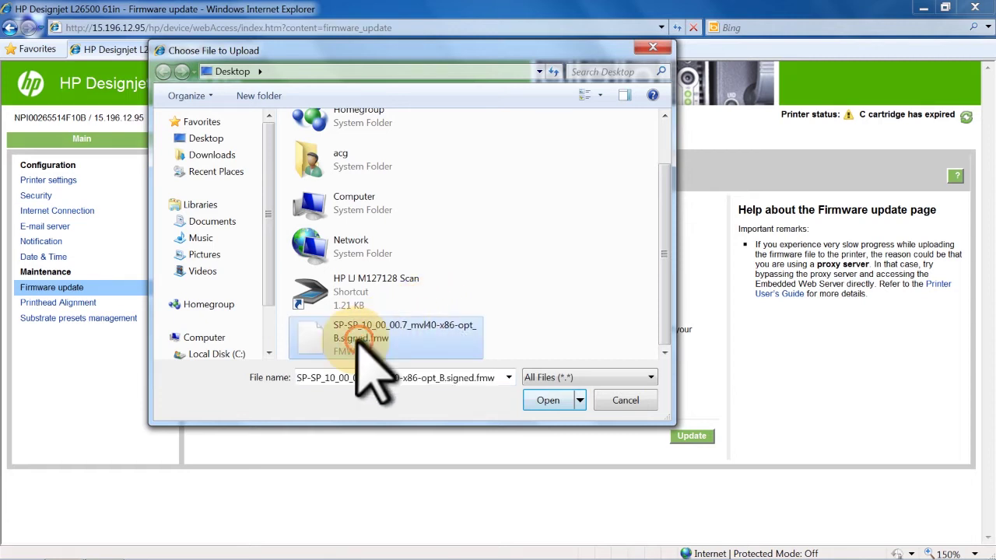
{"action": "left_click", "coordinate": [557, 400]}
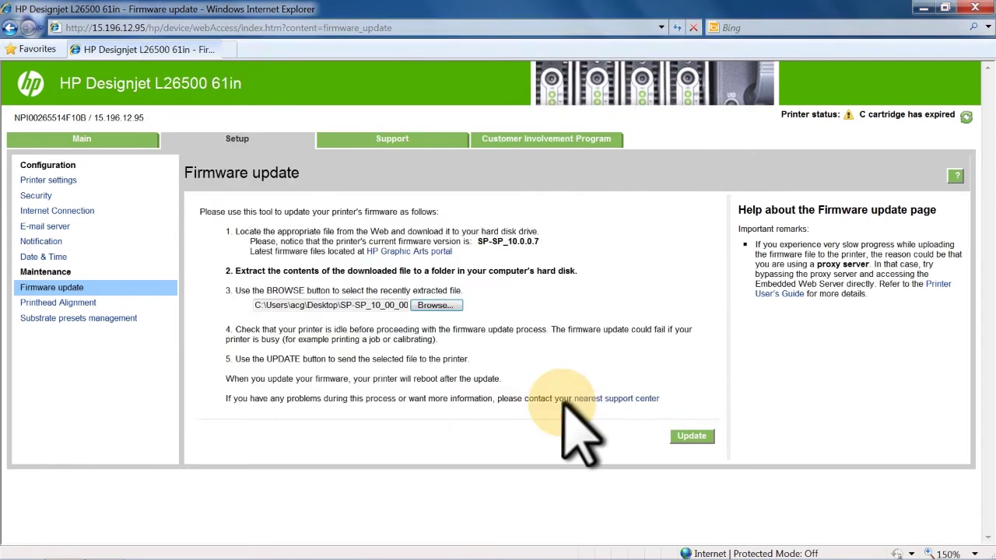
{"action": "left_click", "coordinate": [693, 436]}
{"action": "left_click", "coordinate": [881, 469]}
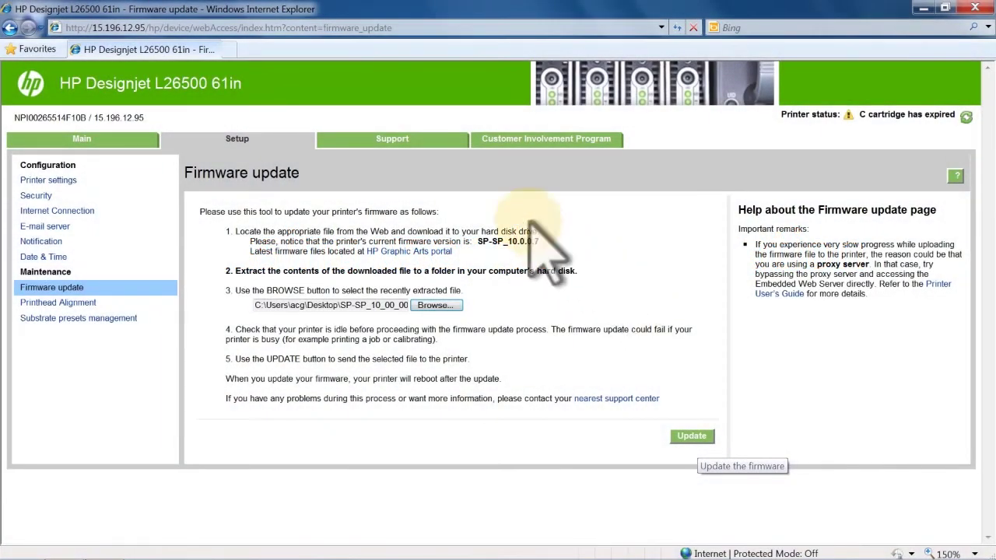
Open the online troubleshooting guides from the printer's support page and look through the full list of English manuals
{"action": "left_click", "coordinate": [430, 147]}
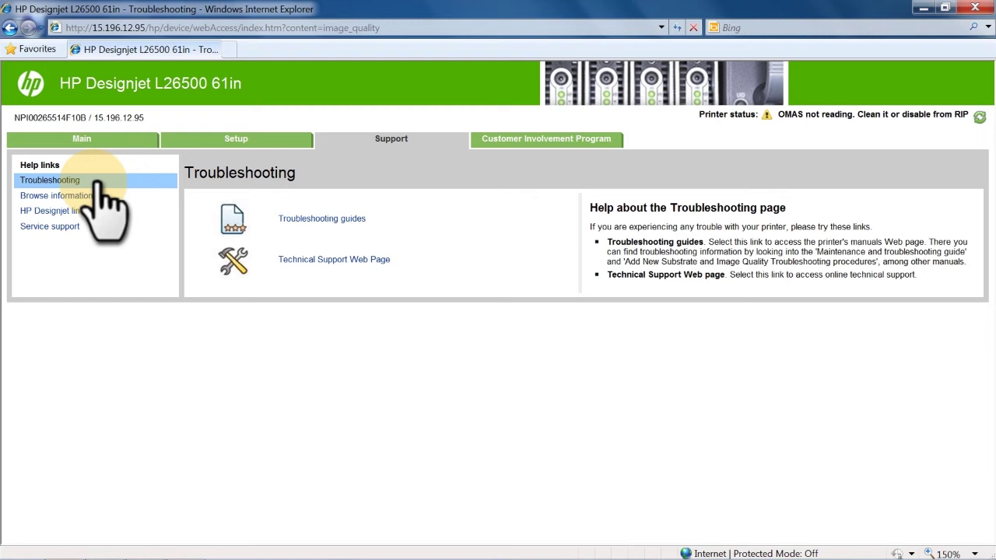
{"action": "left_click", "coordinate": [342, 221]}
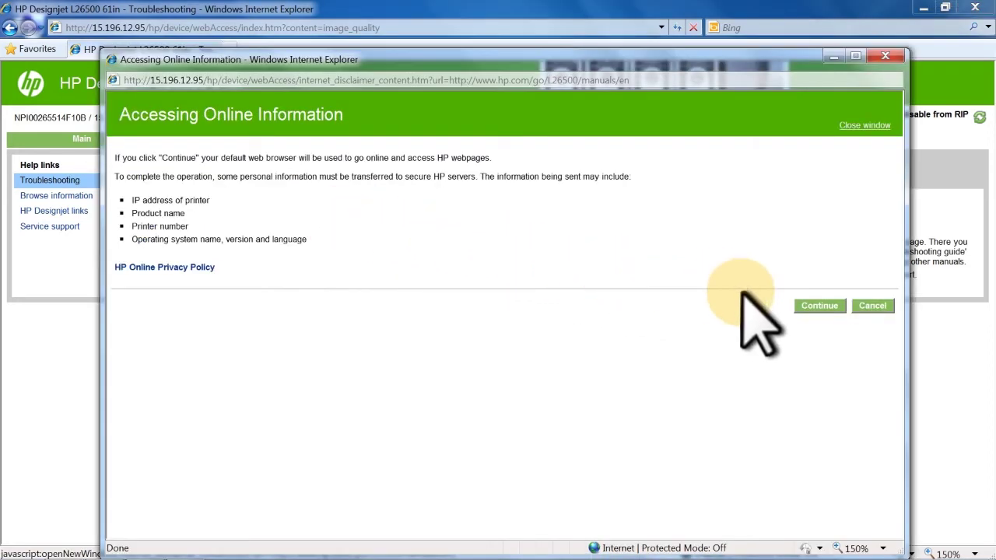
{"action": "left_click", "coordinate": [817, 306]}
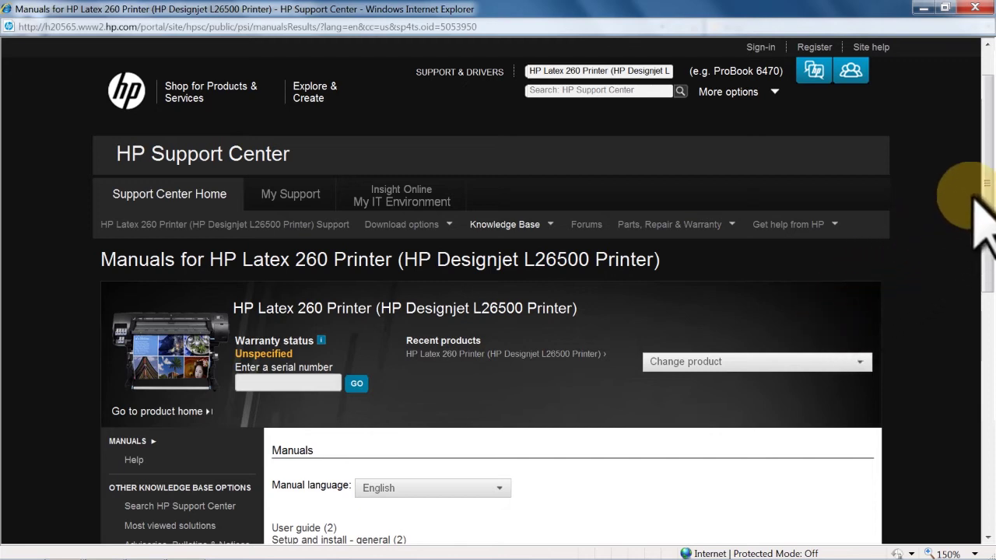
{"action": "left_click_drag", "start_coordinate": [983, 203], "coordinate": [986, 357]}
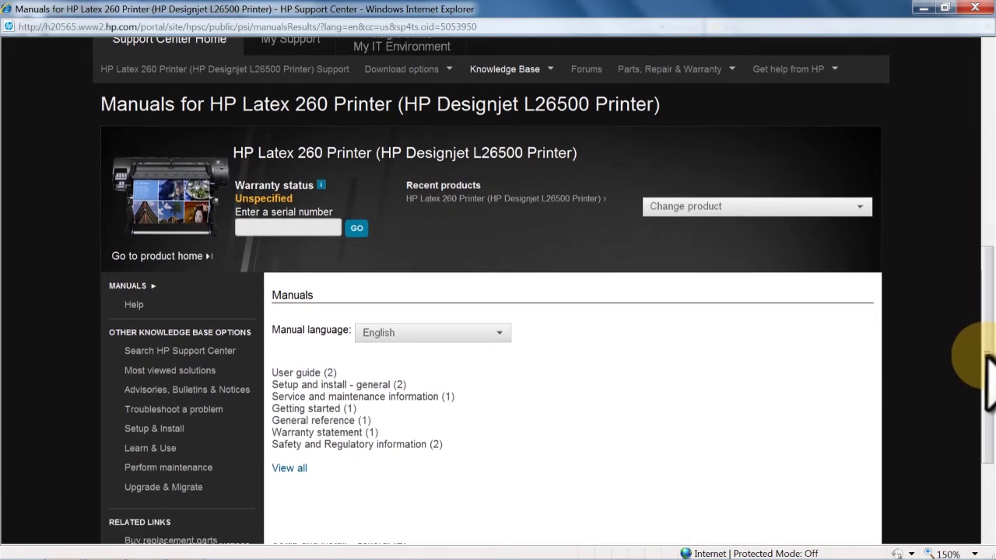
{"action": "left_click", "coordinate": [289, 468]}
{"action": "left_click_drag", "start_coordinate": [985, 201], "coordinate": [986, 424]}
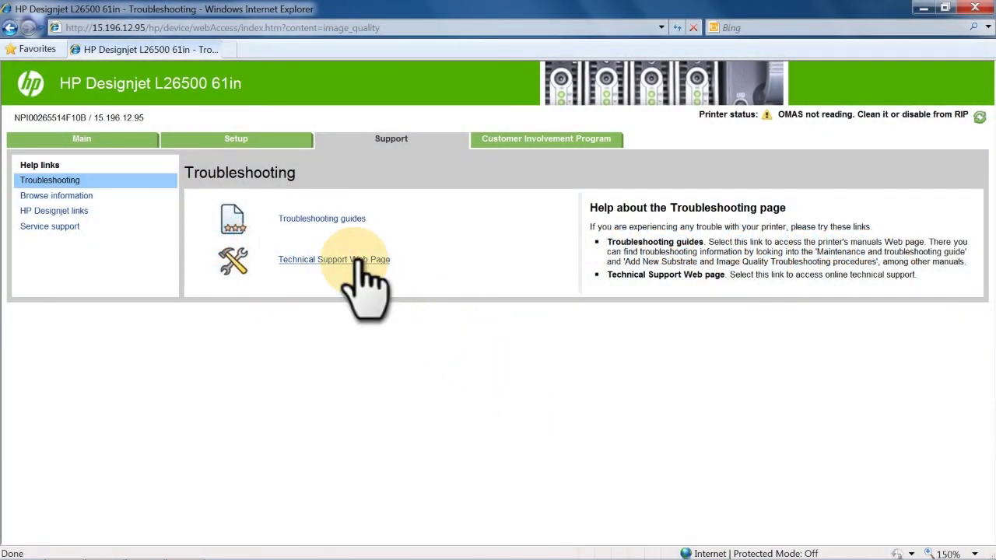
Open online technical support and follow the driver and support alerts sign-up for the HP Latex 260 61-in Printer (HP Designjet L26500 61-in Printer)
{"action": "left_click", "coordinate": [359, 259]}
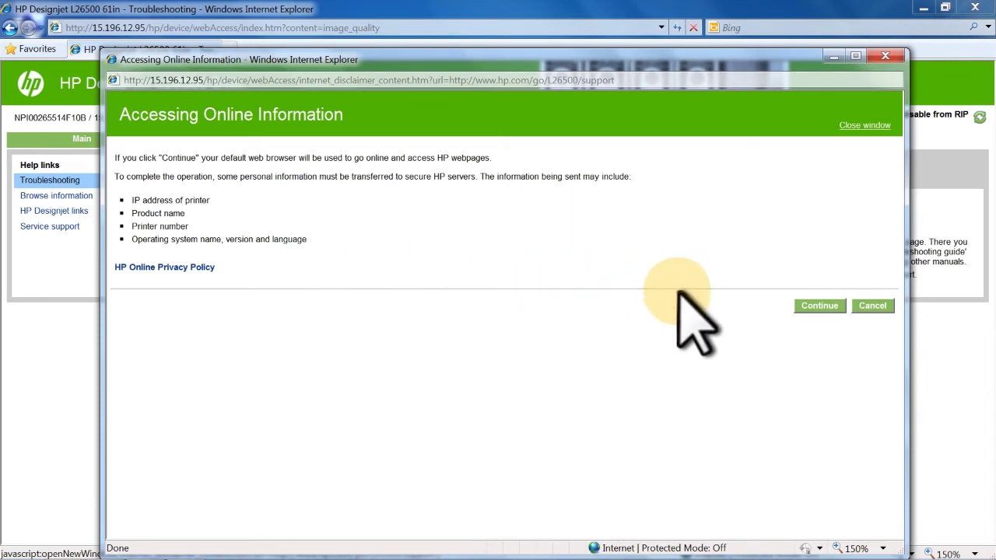
{"action": "left_click", "coordinate": [828, 305]}
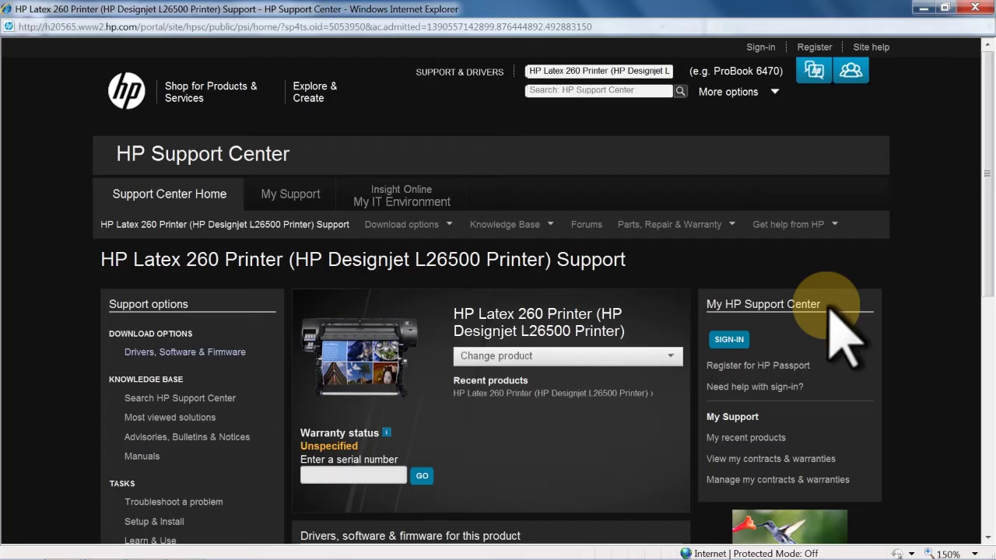
{"action": "mouse_move", "coordinate": [421, 231]}
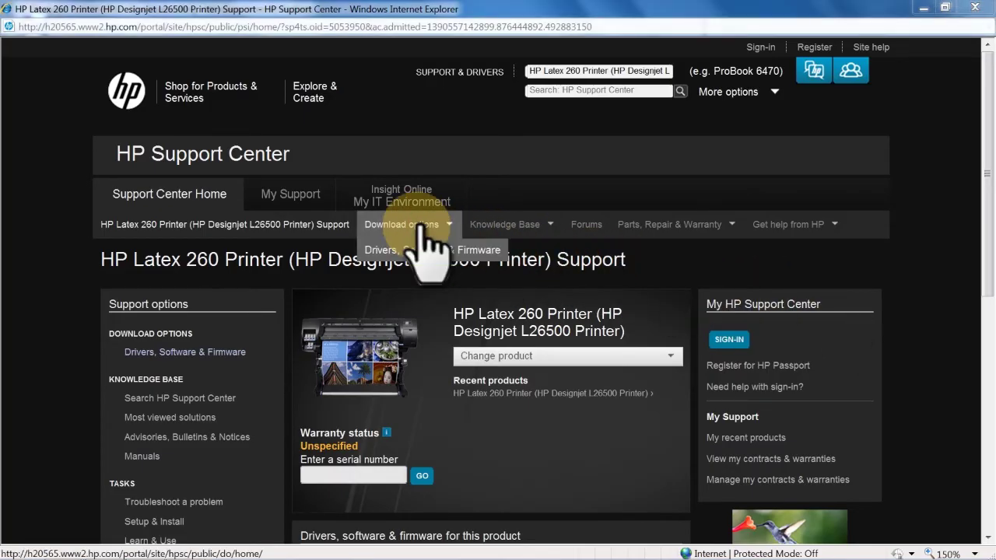
{"action": "left_click", "coordinate": [458, 257]}
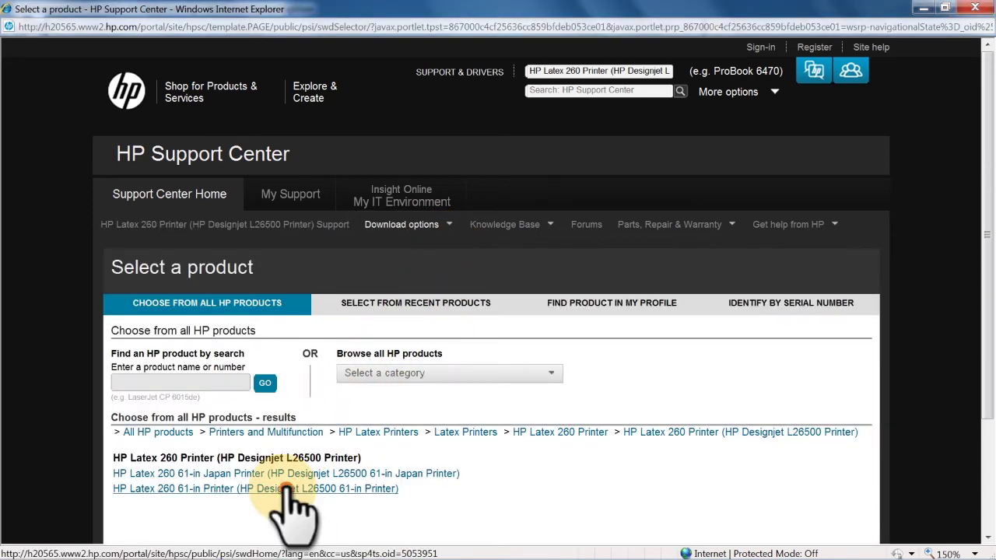
{"action": "left_click", "coordinate": [286, 489]}
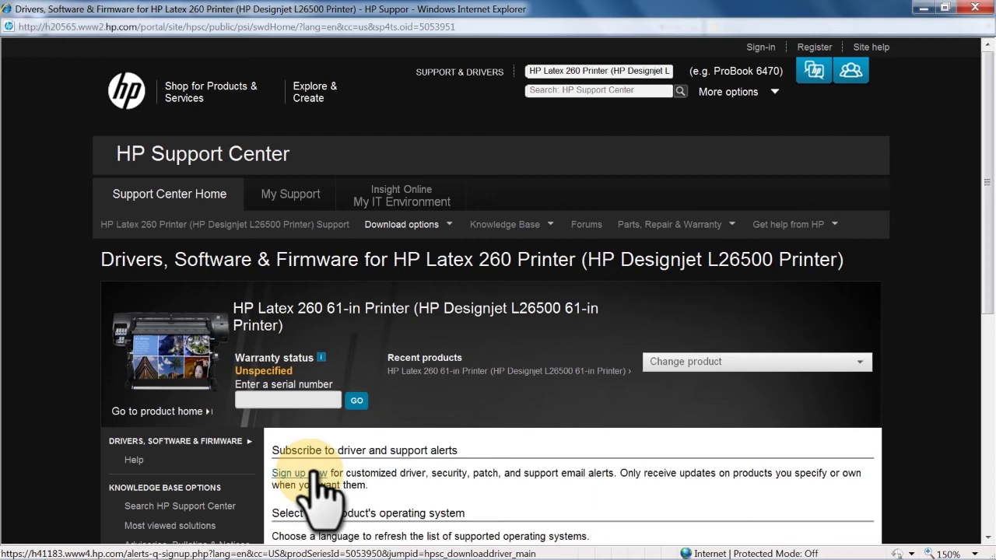
{"action": "left_click", "coordinate": [315, 475]}
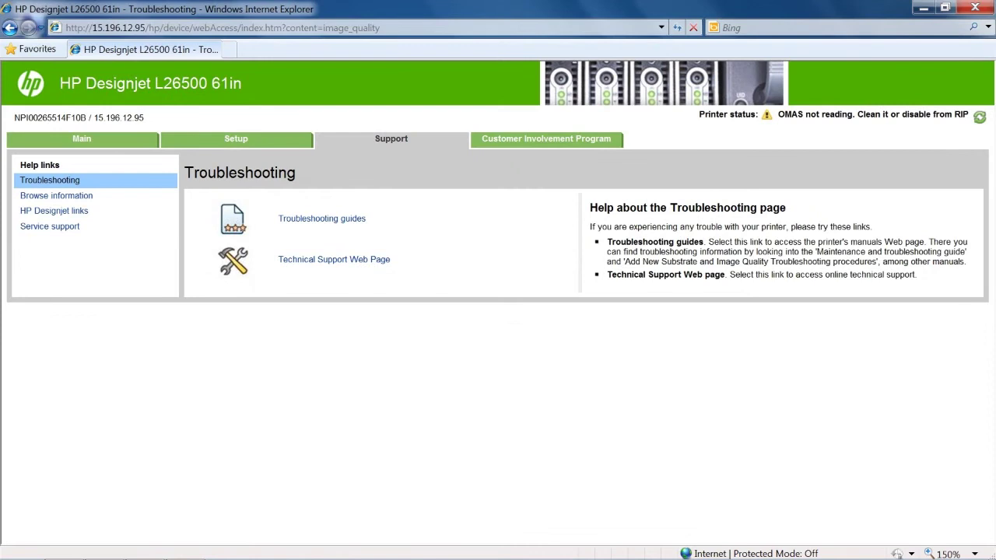
Open the printer information from service support and look through the current configuration, substrate and printhead details
{"action": "left_click", "coordinate": [61, 227]}
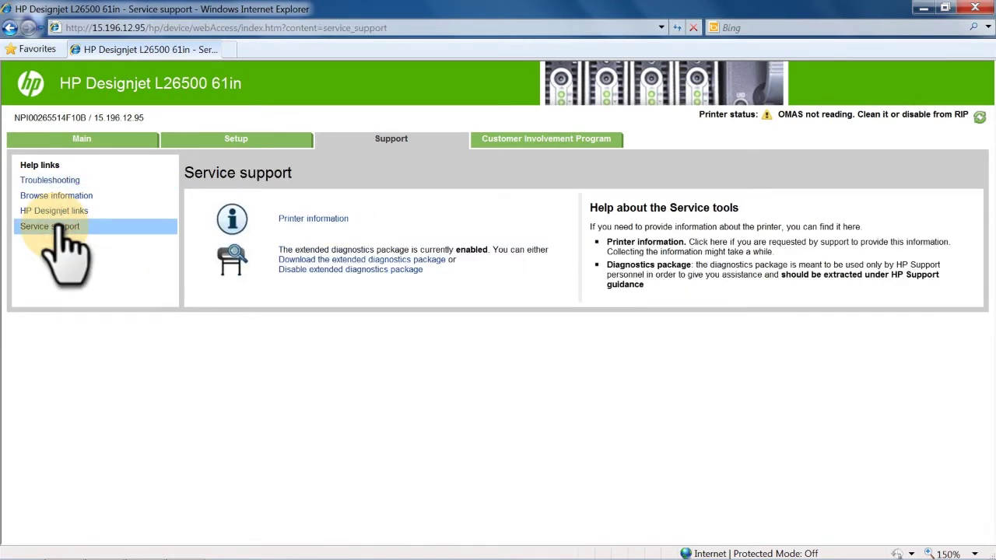
{"action": "left_click", "coordinate": [321, 221]}
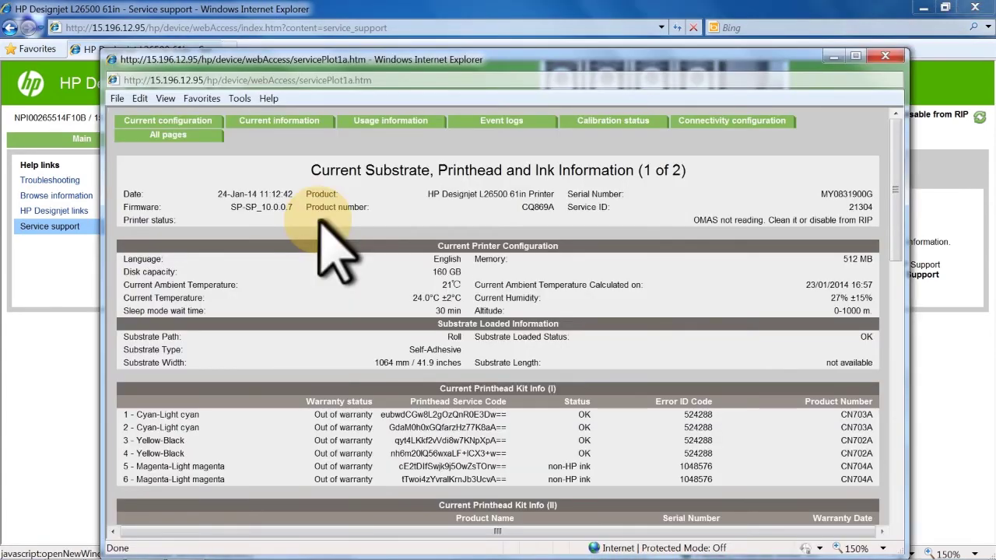
{"action": "scroll", "coordinate": [896, 233], "scroll_direction": "down", "scroll_amount": 3}
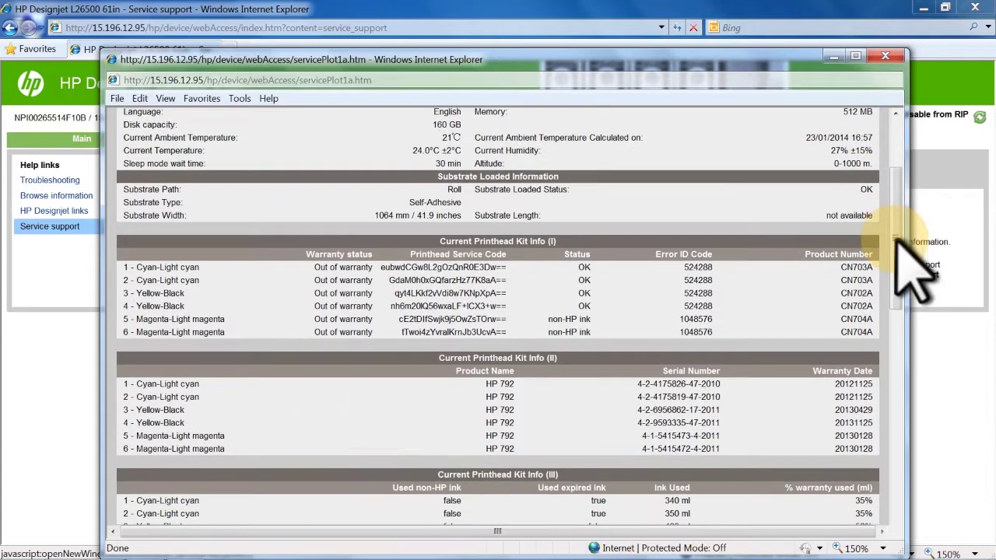
{"action": "mouse_move", "coordinate": [896, 235]}
{"action": "left_mouse_down"}
{"action": "mouse_move", "coordinate": [896, 432]}
{"action": "mouse_move", "coordinate": [895, 187]}
{"action": "left_mouse_up"}
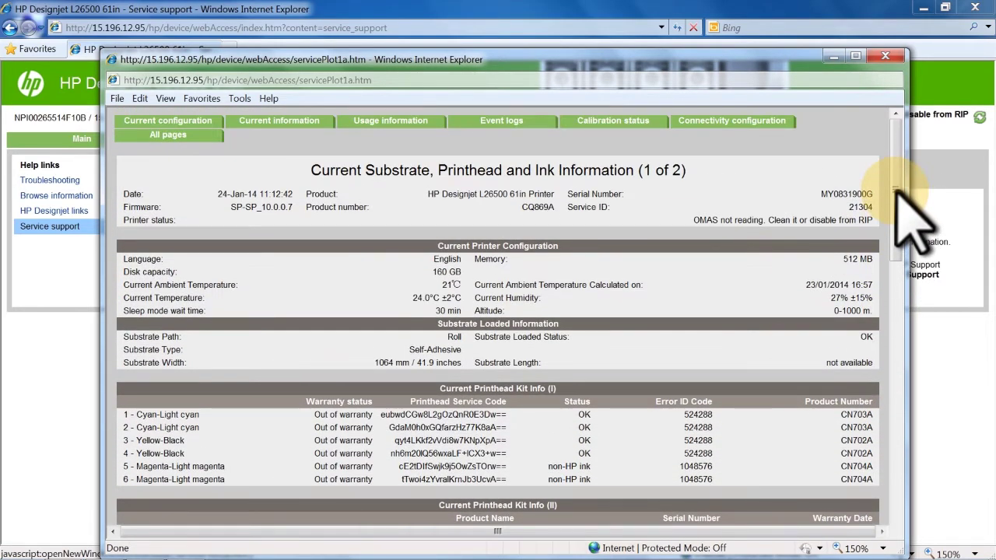
Show all pages of the printer information, save them to the desktop as the complete webpage allServicePlot.htm, and close the report
{"action": "left_click", "coordinate": [179, 135]}
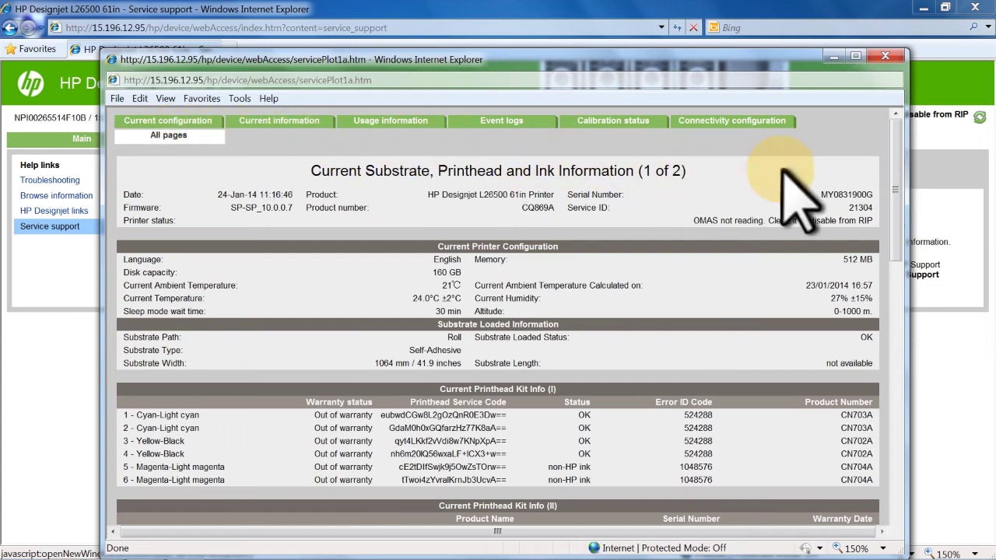
{"action": "mouse_move", "coordinate": [895, 175]}
{"action": "left_mouse_down"}
{"action": "mouse_move", "coordinate": [896, 442]}
{"action": "mouse_move", "coordinate": [896, 190]}
{"action": "left_mouse_up"}
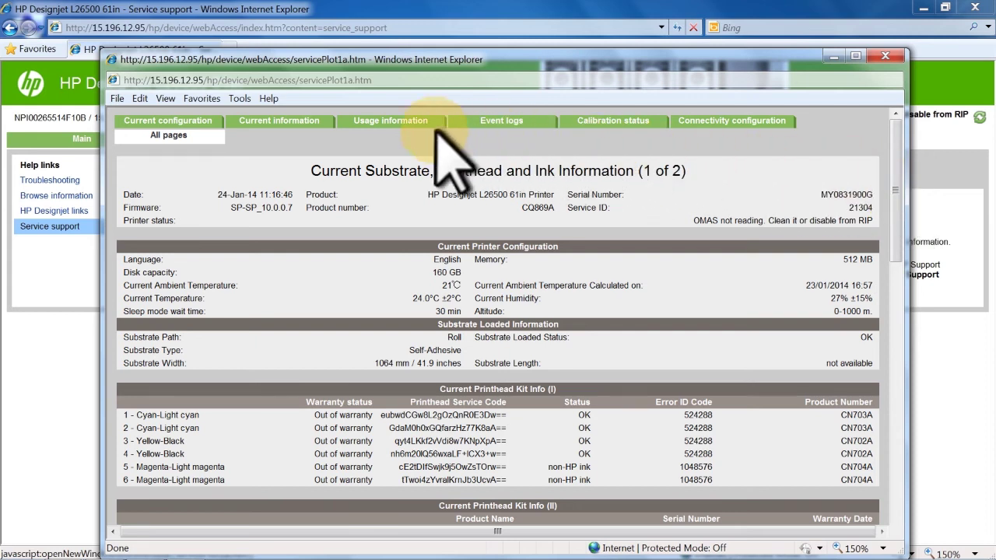
{"action": "left_click", "coordinate": [118, 98]}
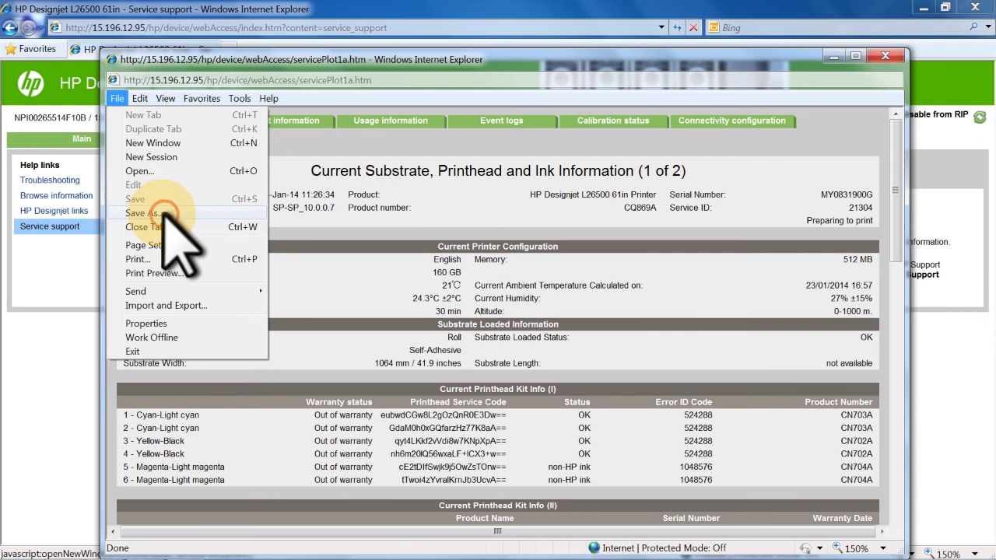
{"action": "left_click", "coordinate": [144, 212]}
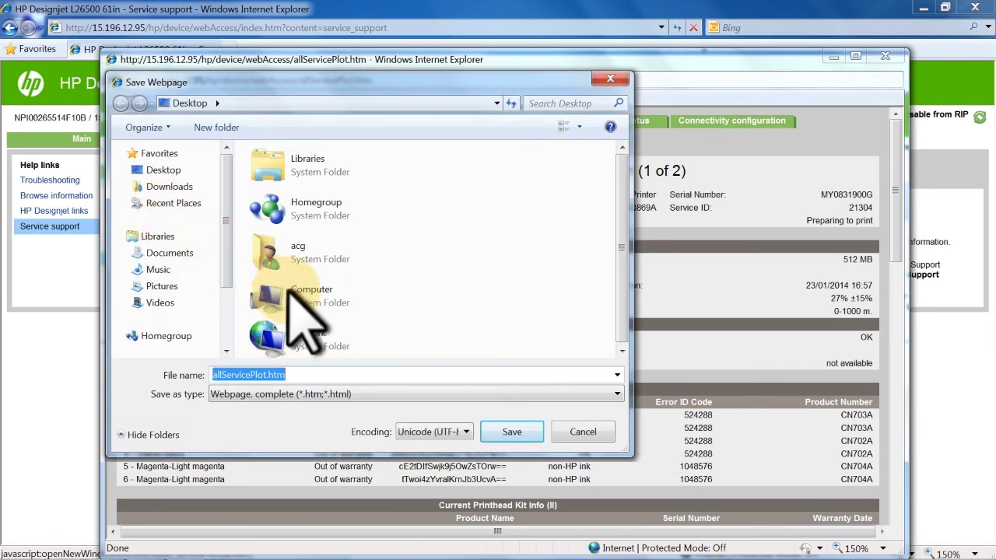
{"action": "left_click", "coordinate": [516, 431]}
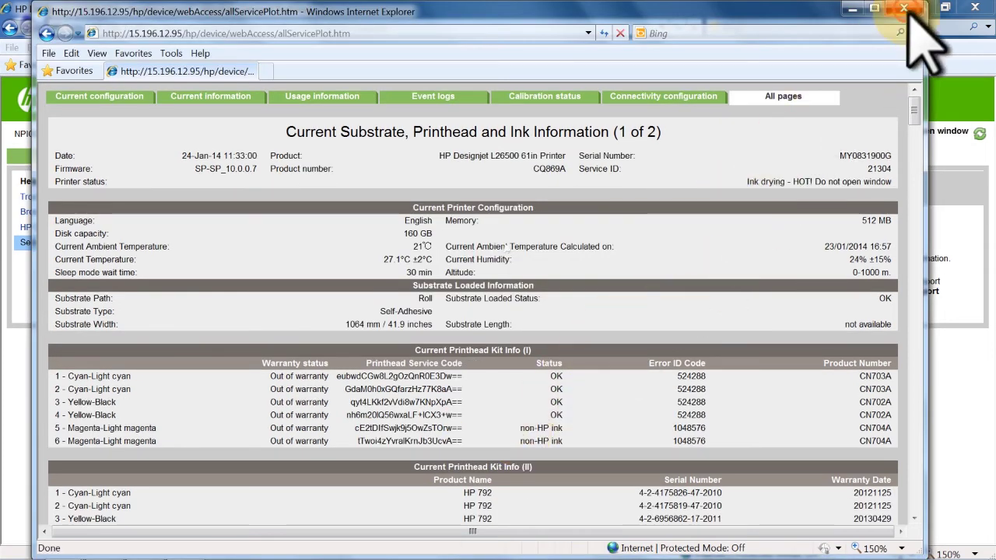
{"action": "left_click", "coordinate": [907, 10]}
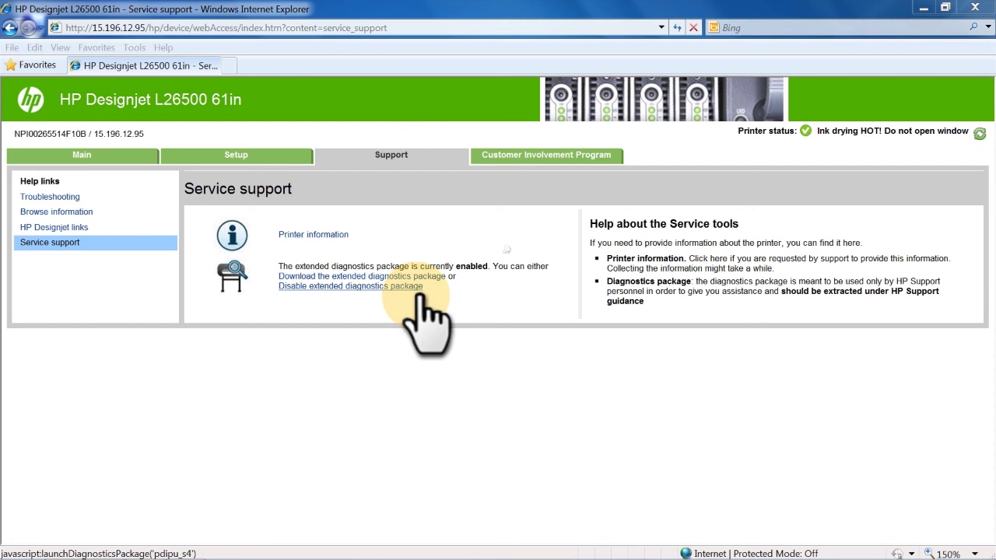
Apply the Customer Involvement Program configuration with participation enabled for anonymous data only, without sending the printer's serial number
{"action": "left_click", "coordinate": [573, 154]}
{"action": "left_click", "coordinate": [575, 158]}
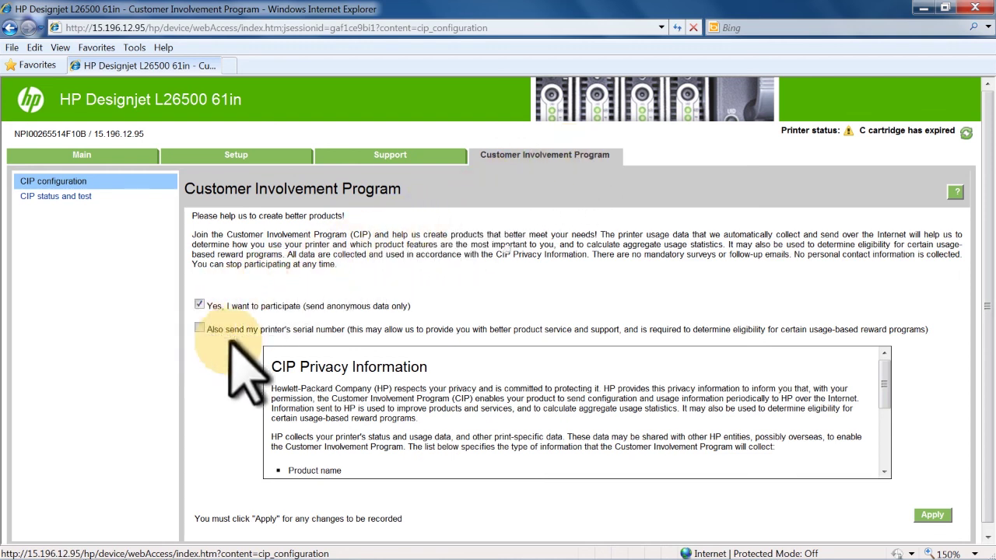
{"action": "left_click", "coordinate": [931, 514]}
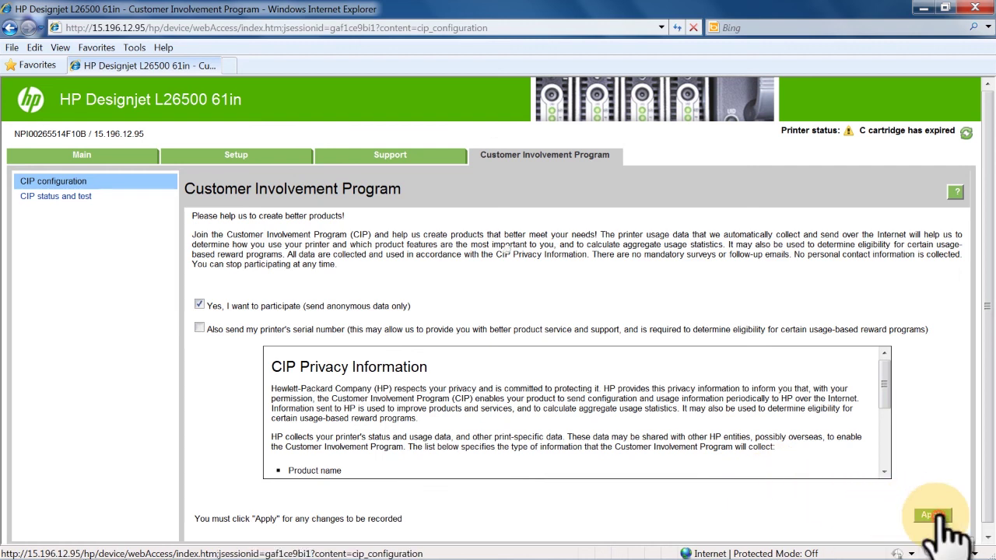